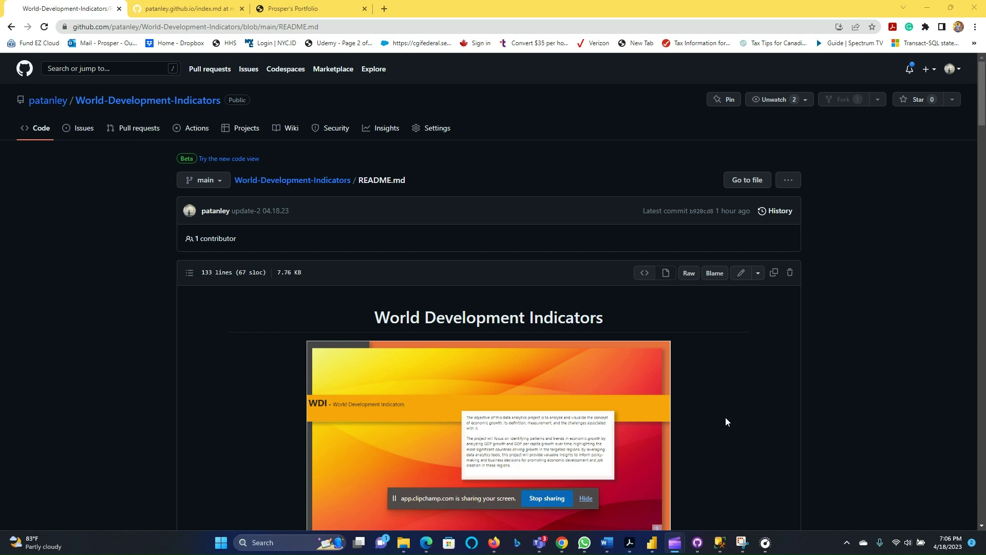
Read through the World Development Indicators README, from the introduction and use case to the ETL, SQL and Power BI data model sections.
scroll(726, 421, down, 7)
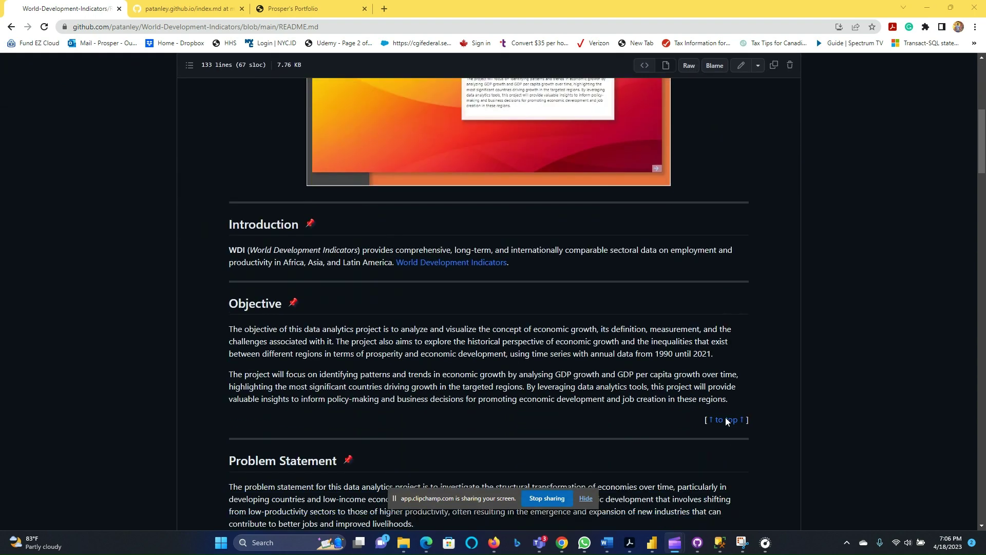
scroll(726, 420, down, 18)
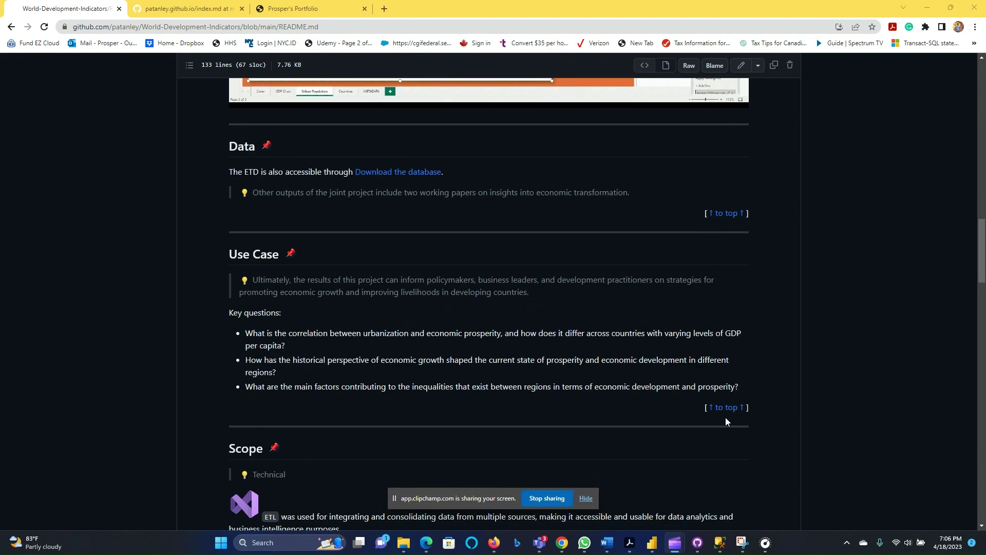
scroll(726, 421, down, 7)
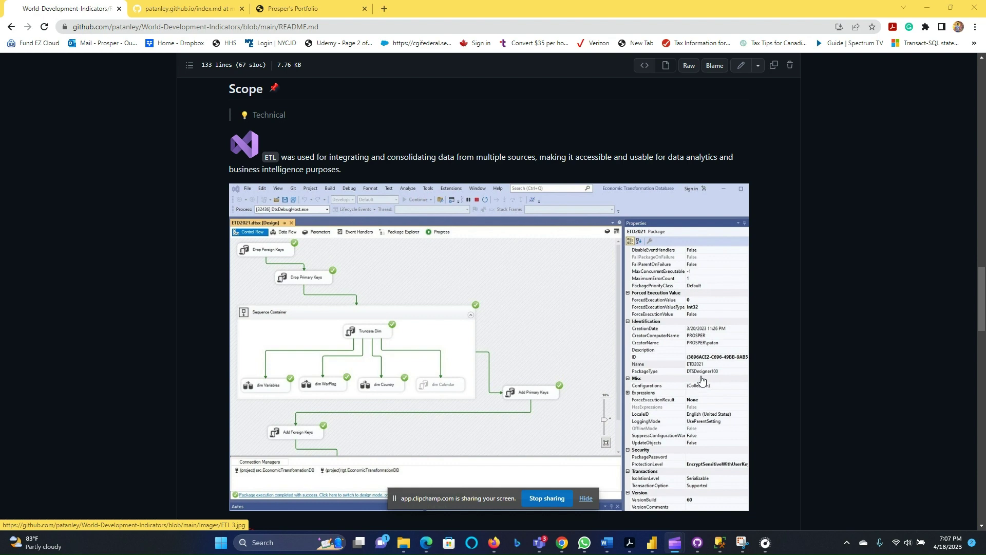
scroll(701, 373, down, 6)
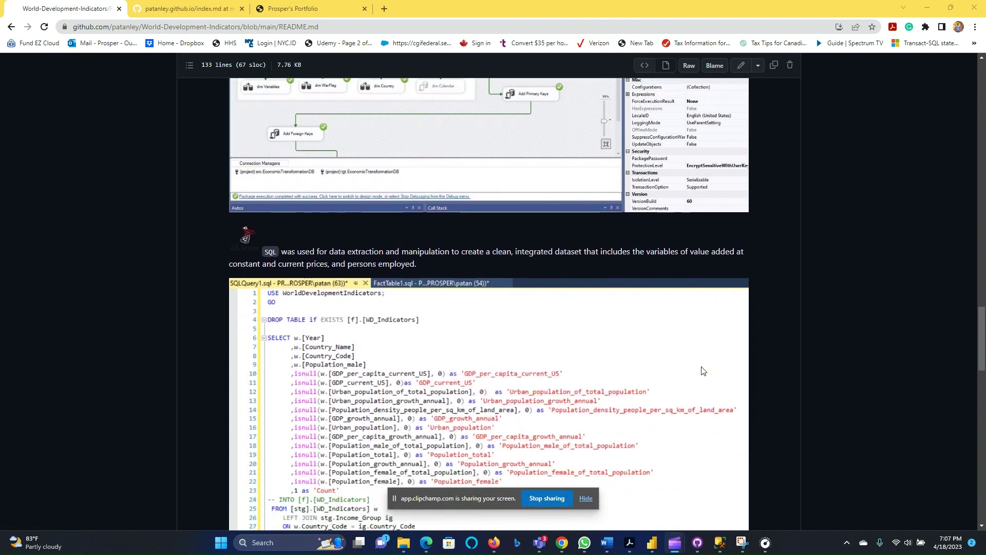
scroll(703, 371, down, 2)
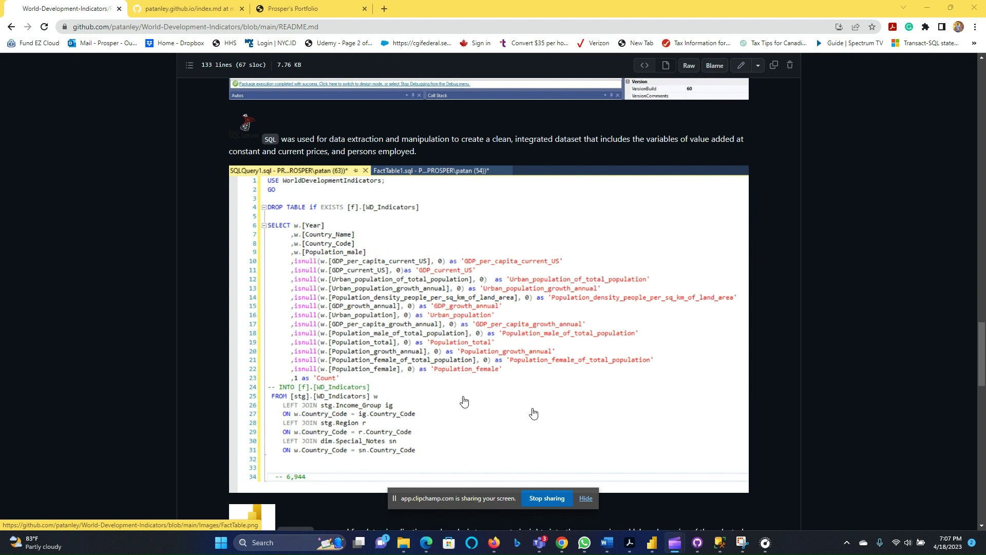
scroll(534, 410, down, 3)
scroll(540, 414, down, 4)
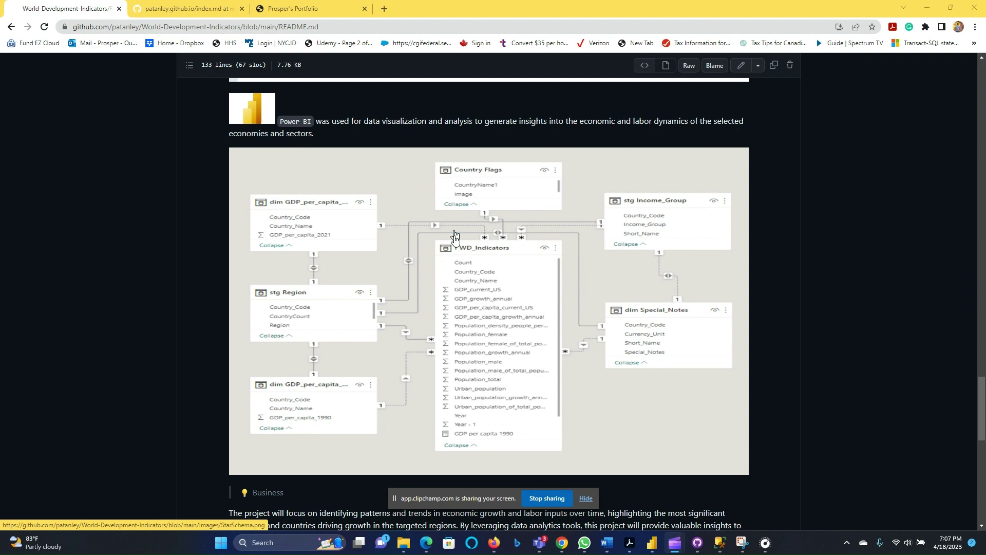
scroll(454, 236, down, 3)
scroll(464, 257, up, 2)
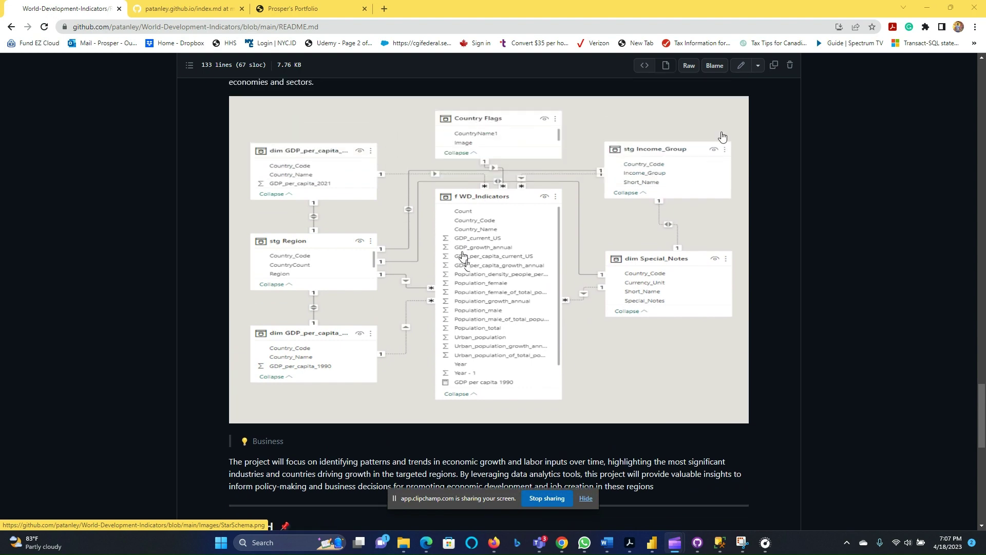
Switch to the World Development Indicators report in Power BI Desktop and go from the Cover page to the GDP Chart page.
click(928, 9)
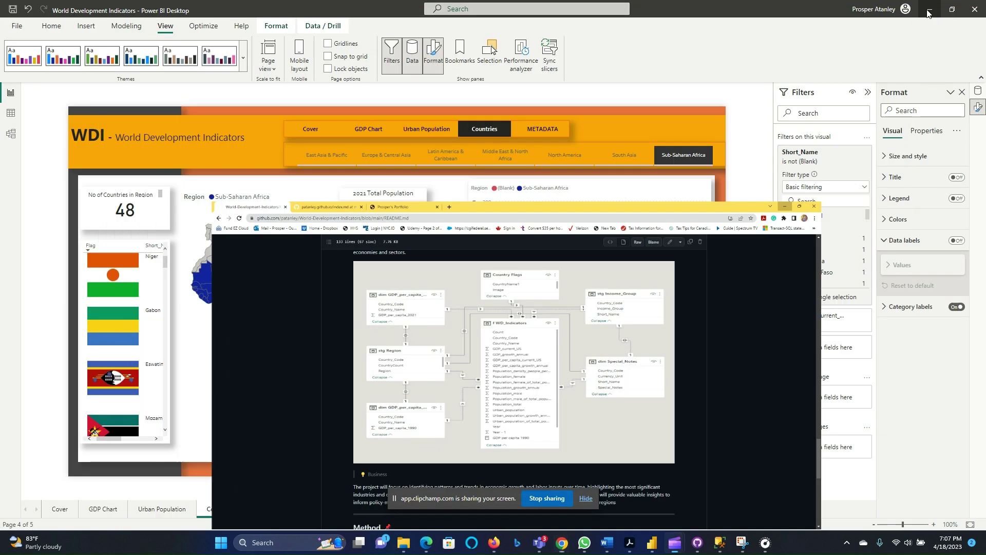
click(60, 509)
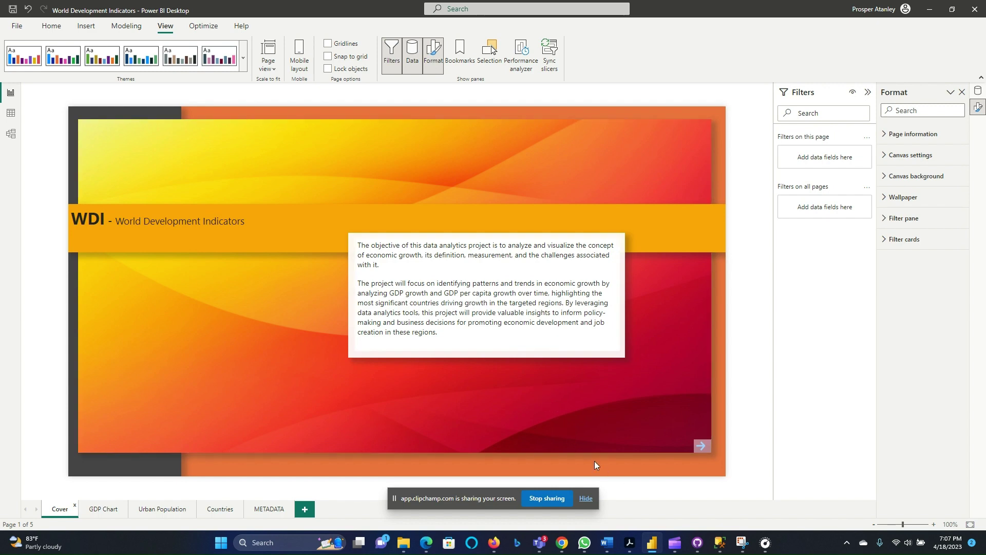
ctrl+click(693, 450)
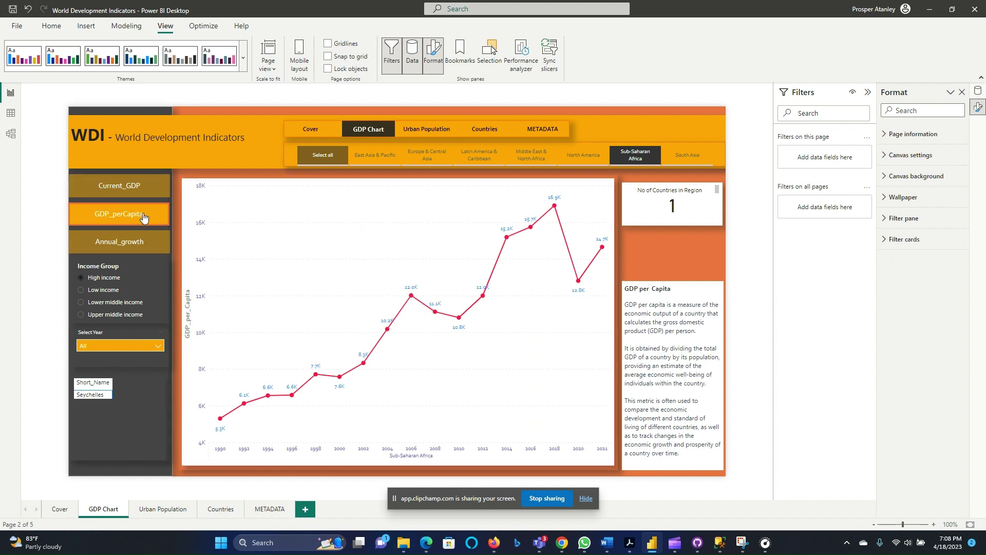
Compare the Current_GDP, Annual_growth and GDP_perCapita charts for Sub-Saharan Africa.
click(104, 191)
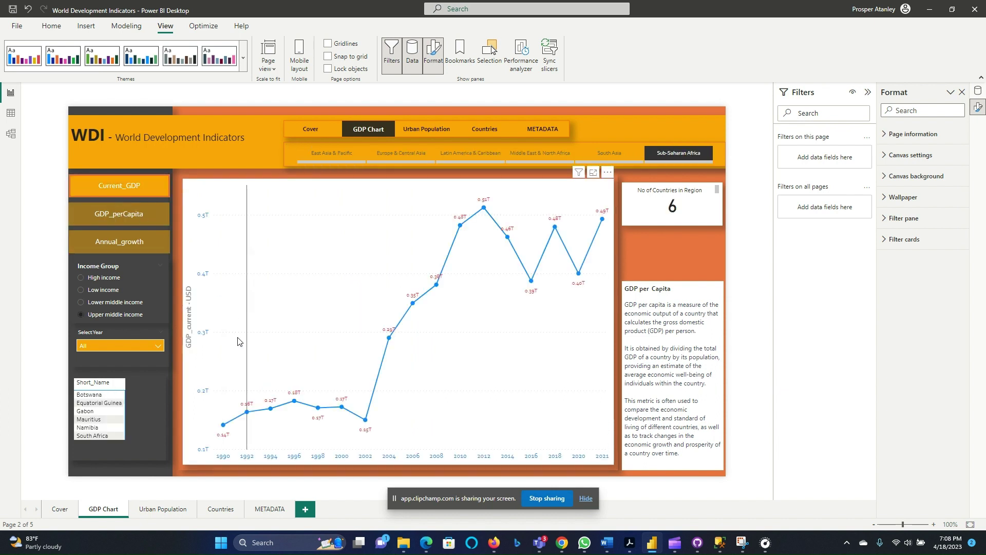
click(92, 244)
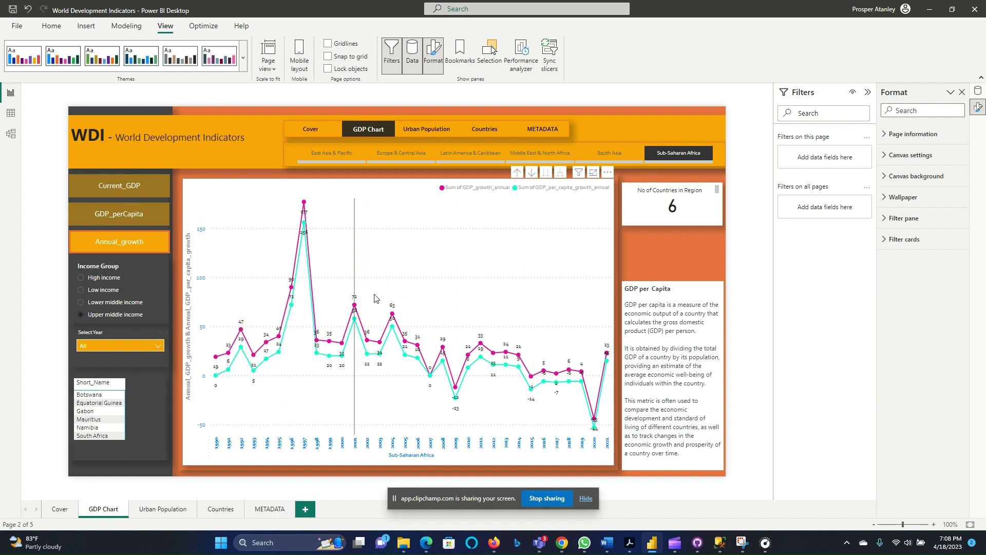
click(109, 215)
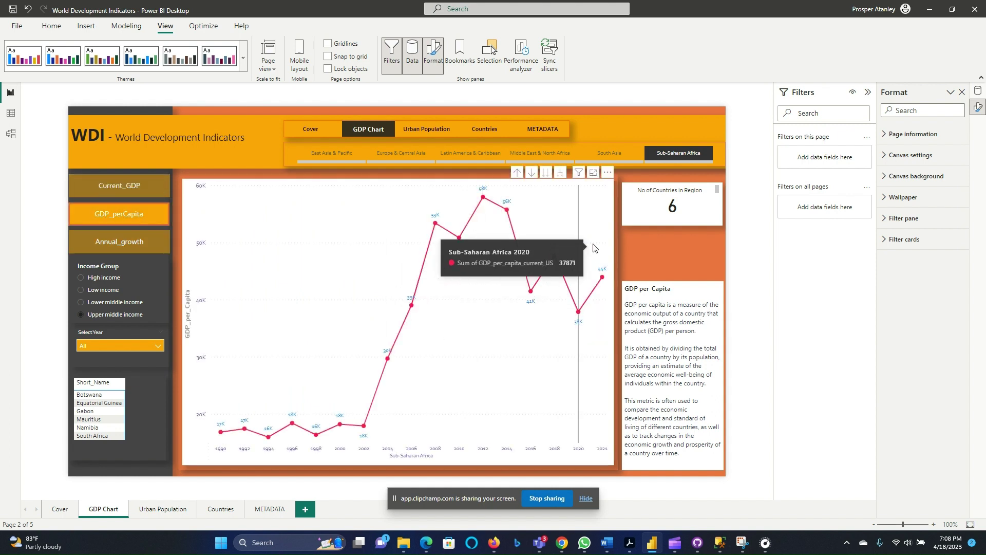
click(674, 157)
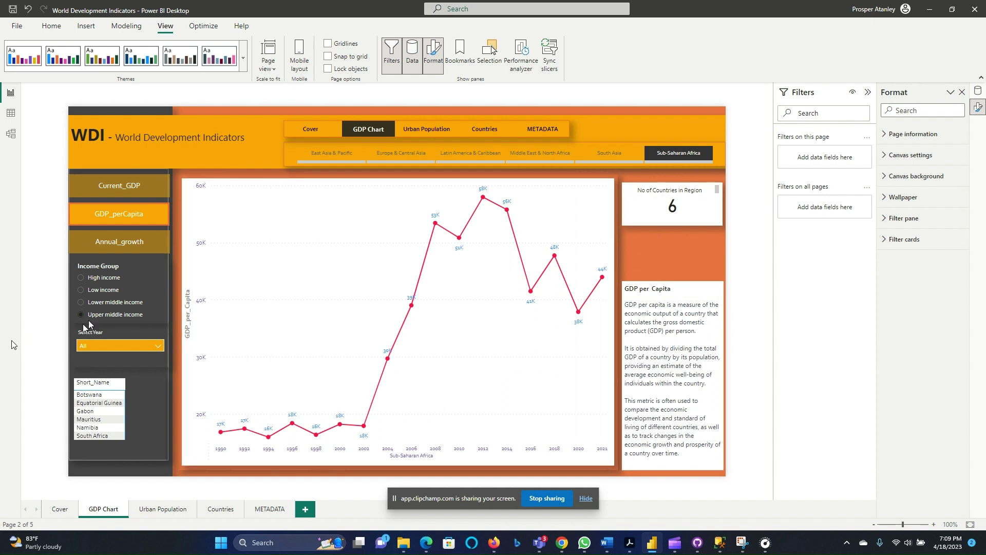
Examine Sub-Saharan Africa's GDP per capita for the high, low and lower middle income groups, checking data points of the lower middle group.
click(82, 278)
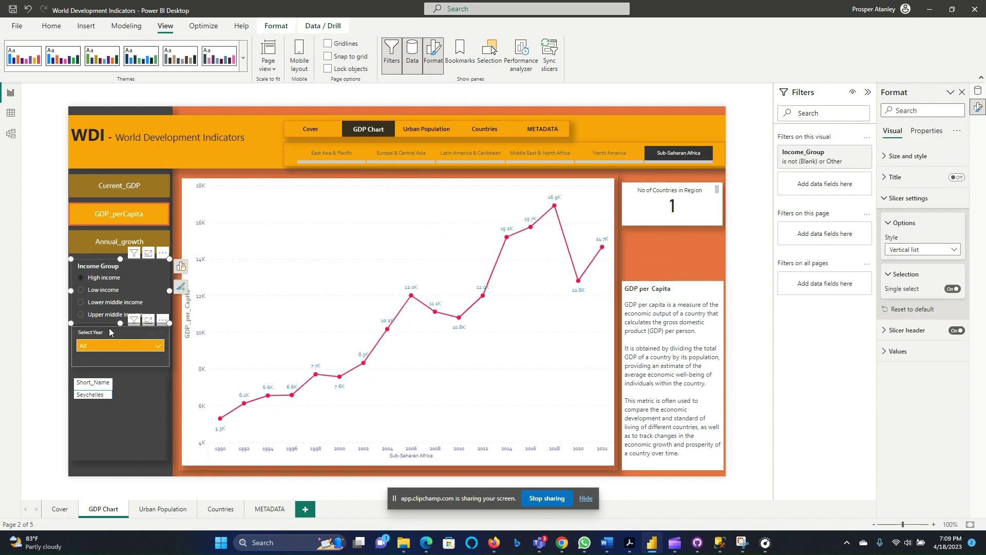
click(90, 290)
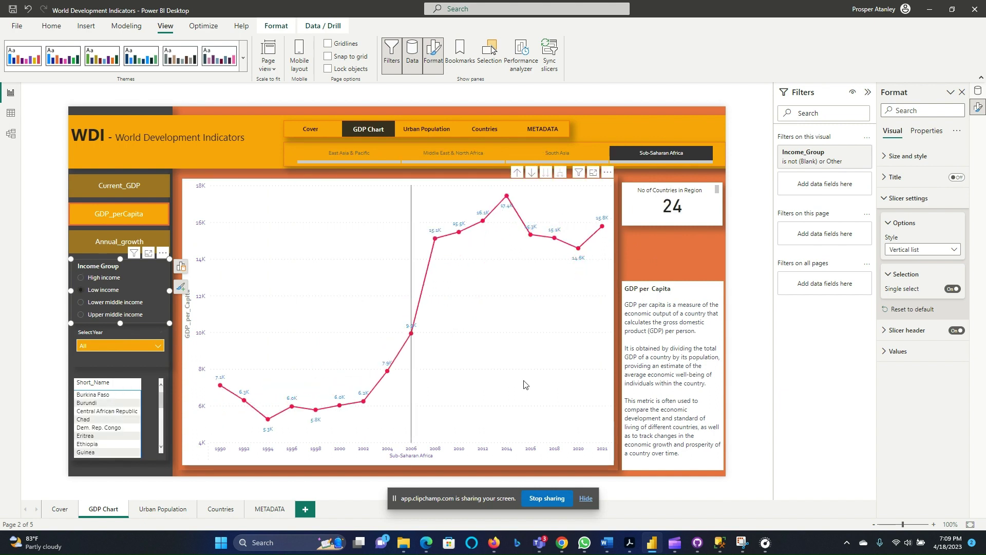
click(81, 304)
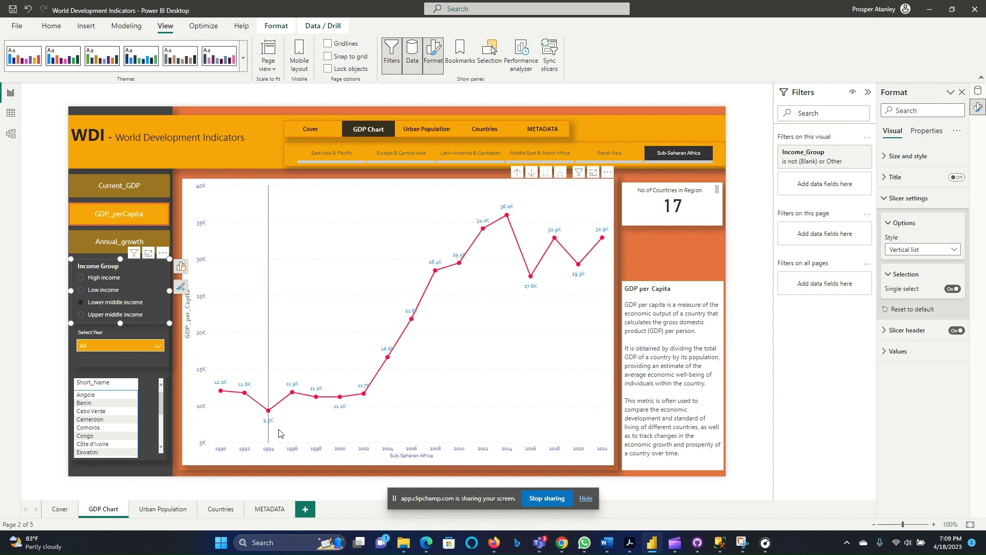
mouse_move(273, 431)
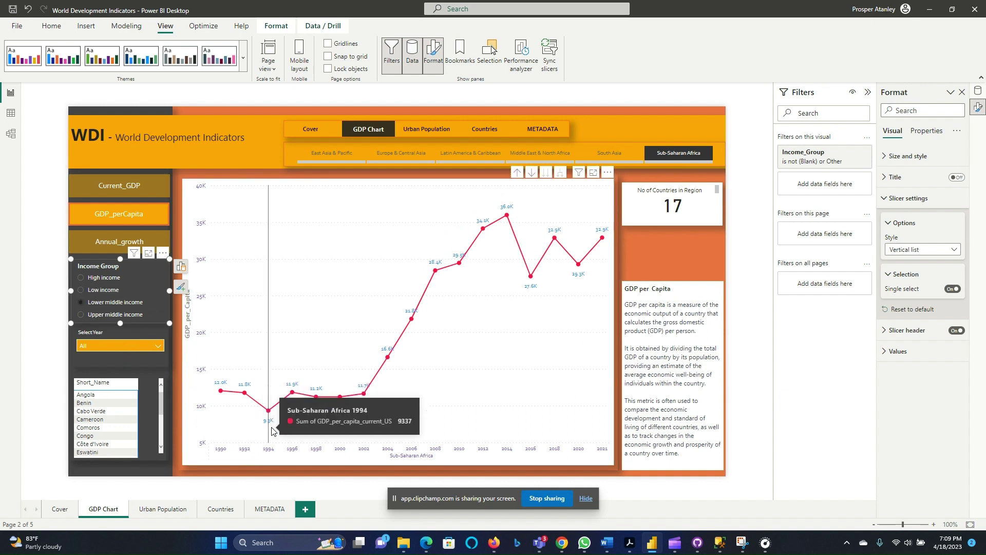
mouse_move(322, 440)
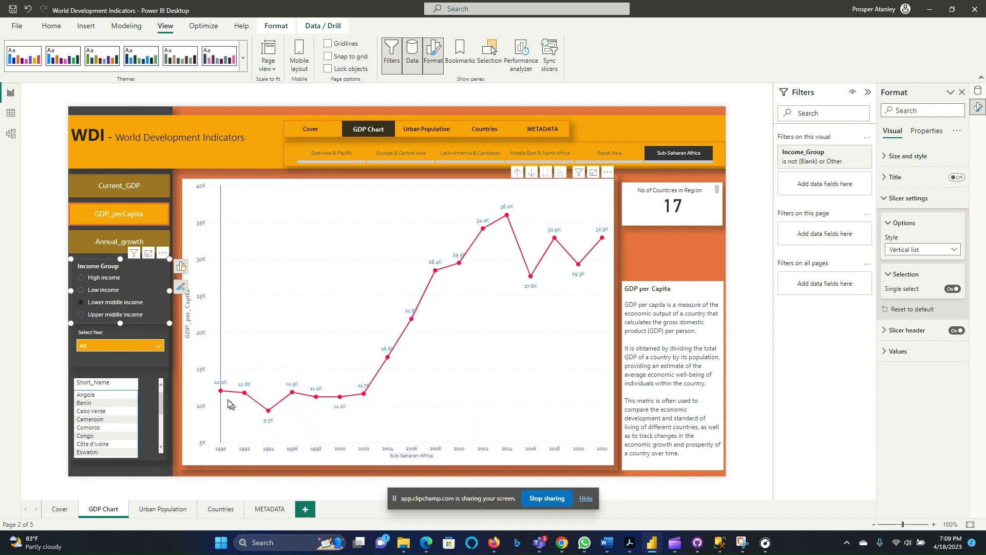
mouse_move(235, 395)
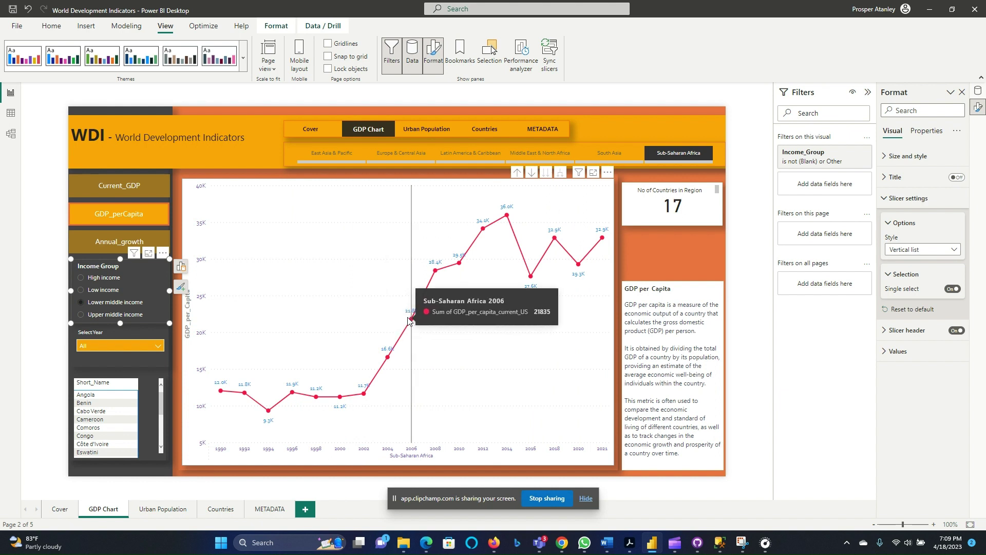
Filter GDP per capita to Europe & Central Asia and examine its high, lower middle and upper middle income groups.
click(403, 158)
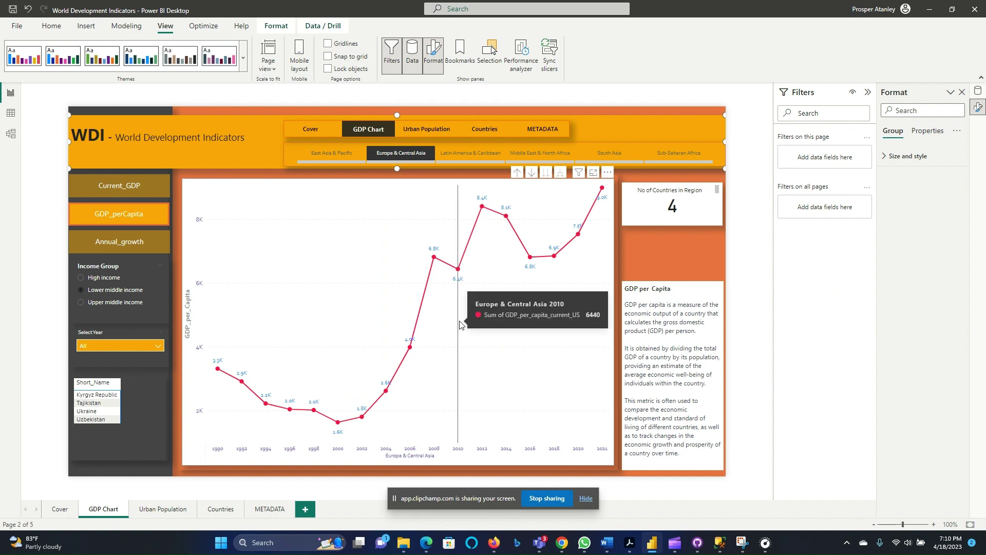
click(101, 290)
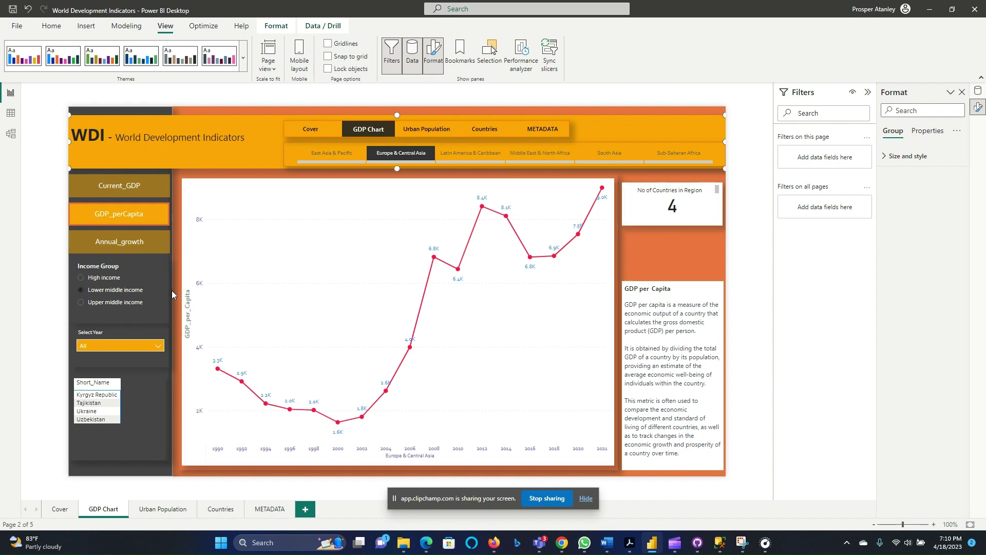
click(93, 279)
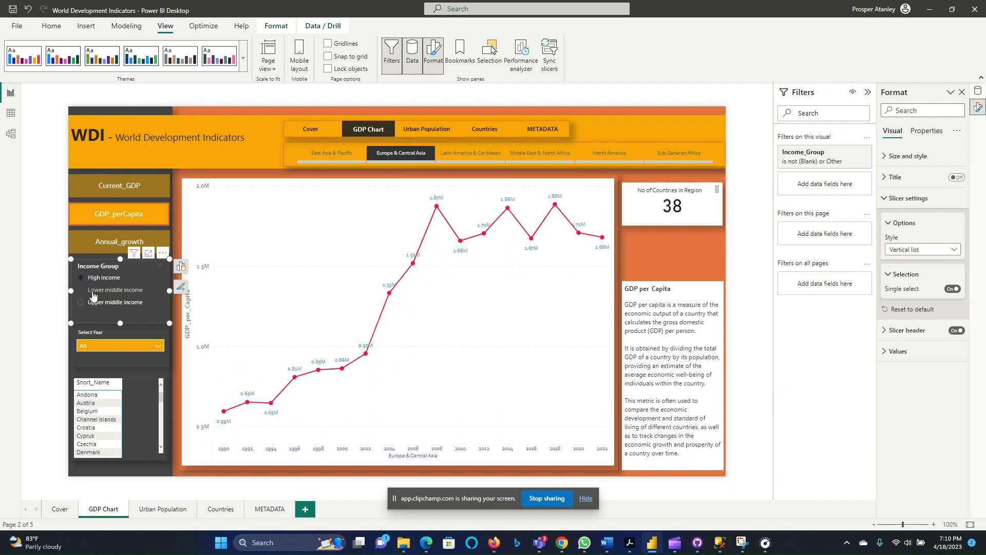
click(92, 290)
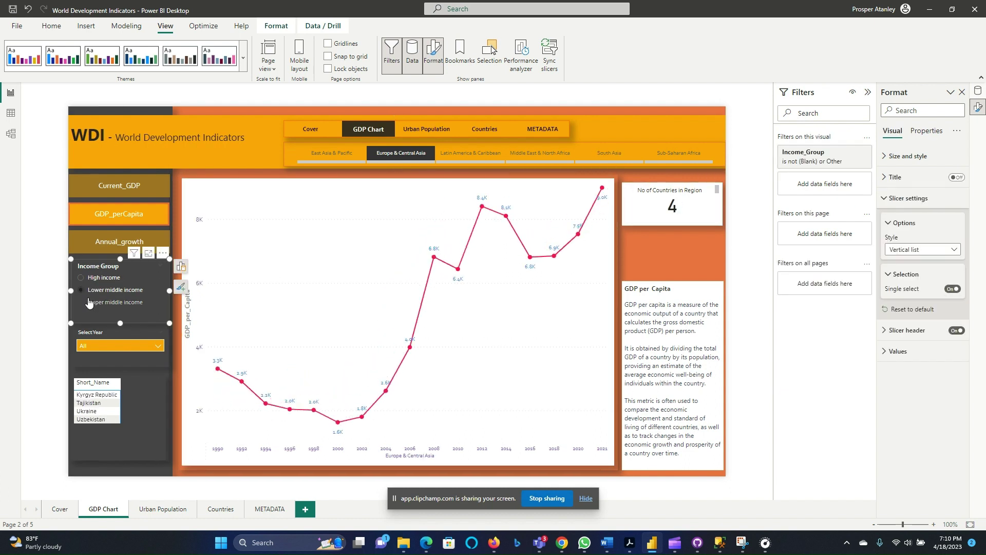
click(91, 304)
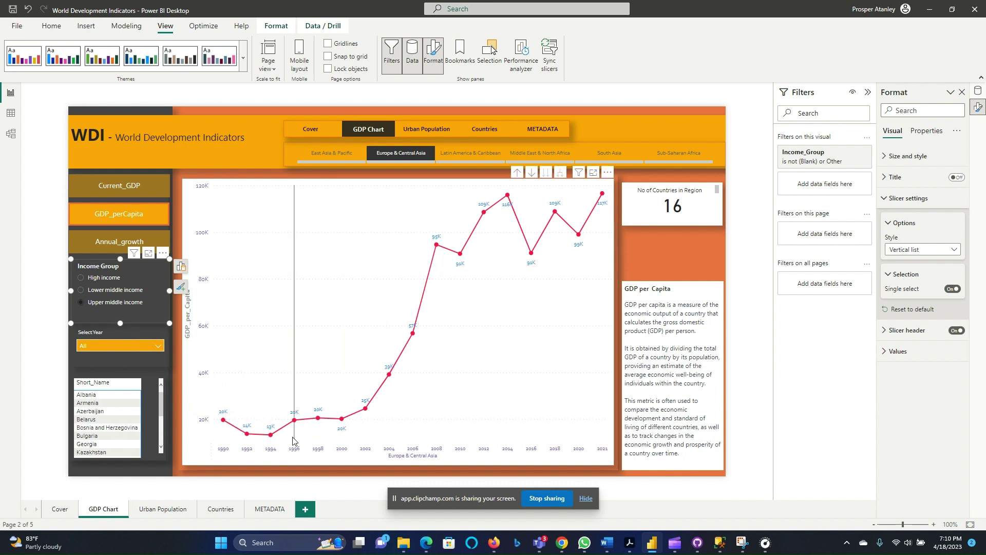
mouse_move(282, 443)
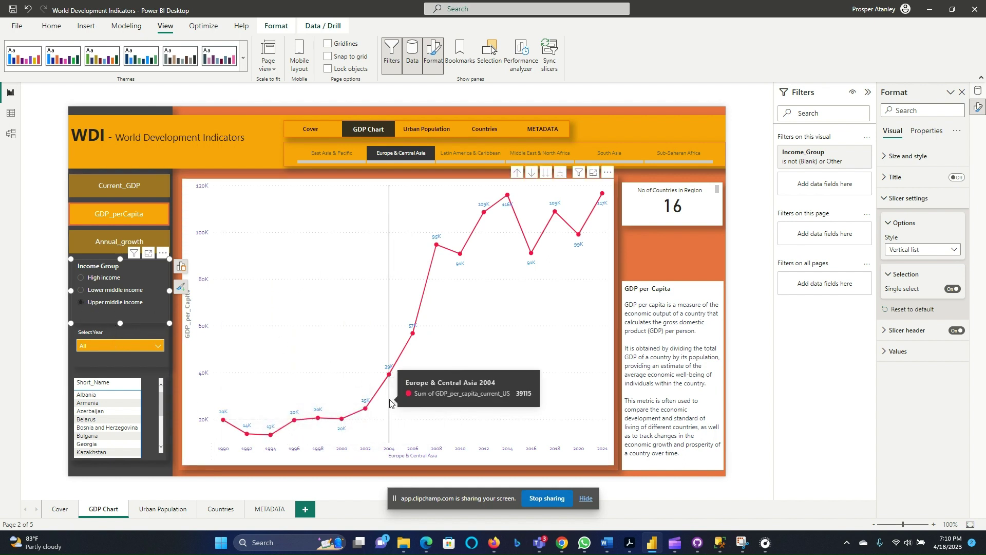
mouse_move(432, 400)
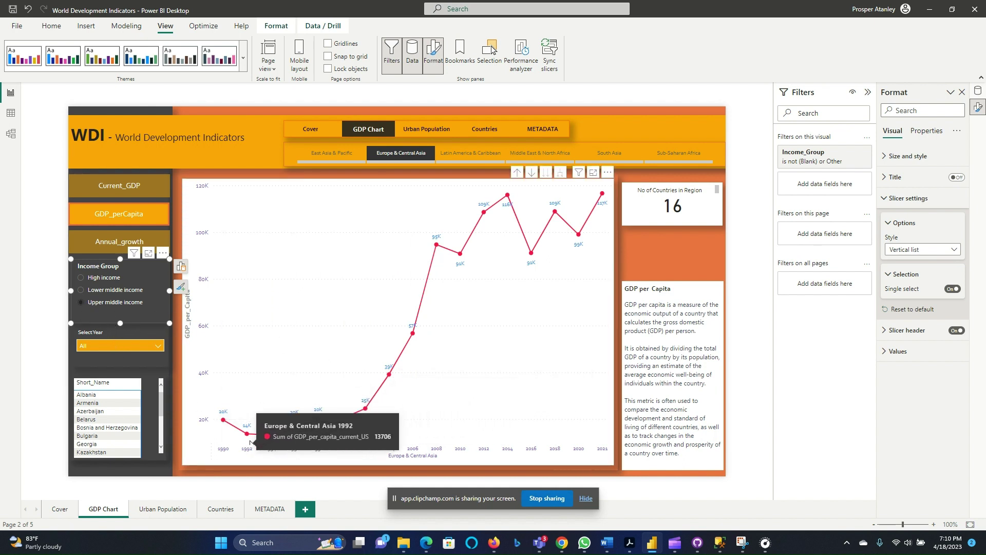
mouse_move(300, 417)
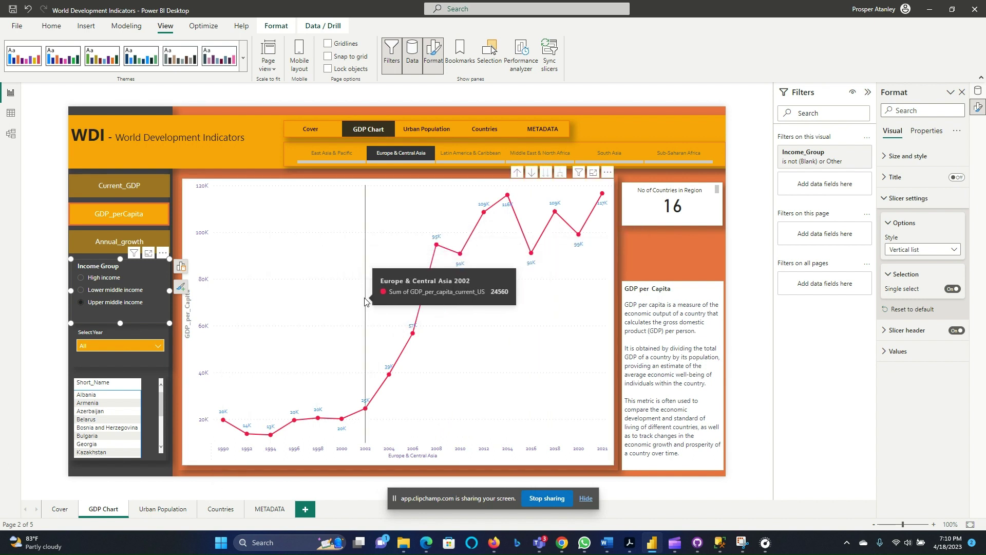
Set the region on the Urban Population page to Sub-Saharan Africa and return to the GDP Chart page.
ctrl+click(417, 130)
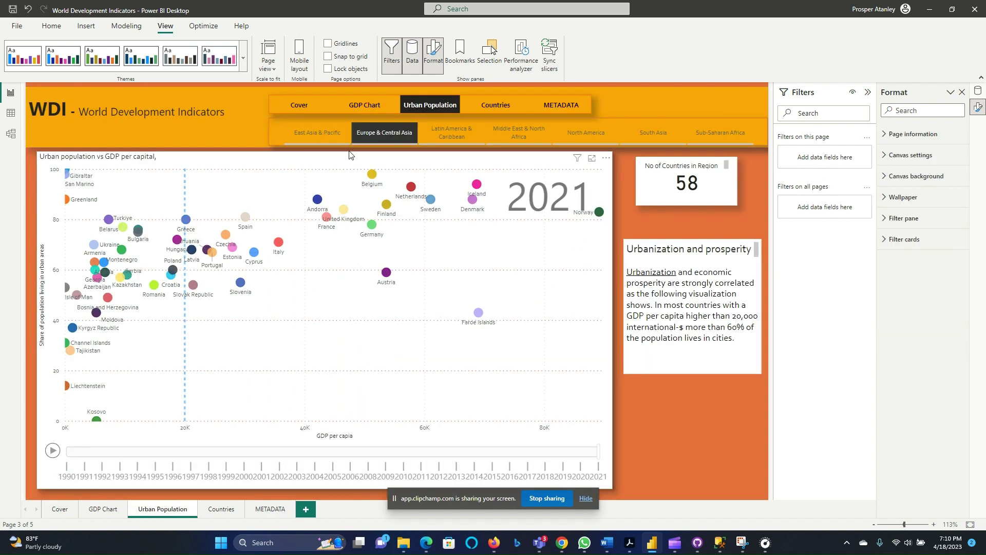
click(712, 134)
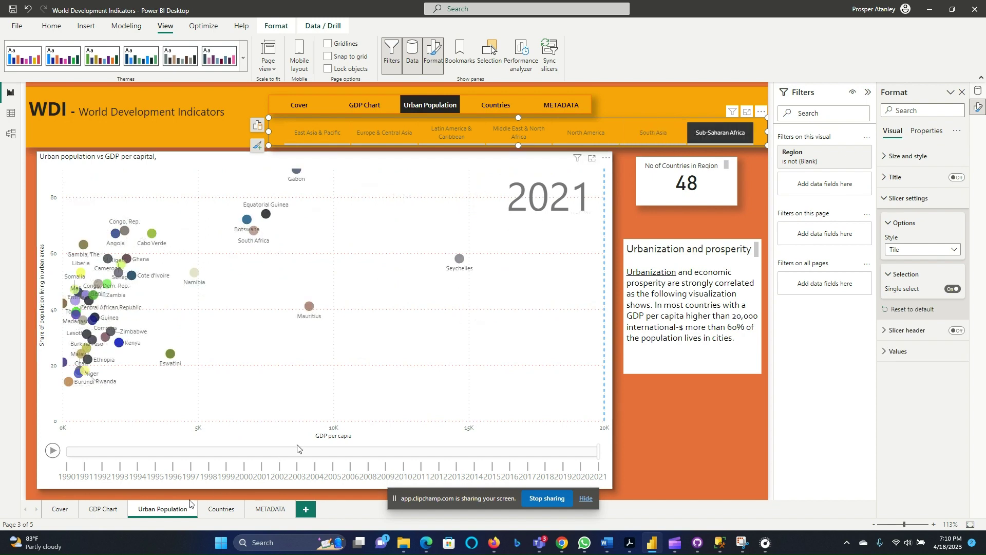
click(102, 509)
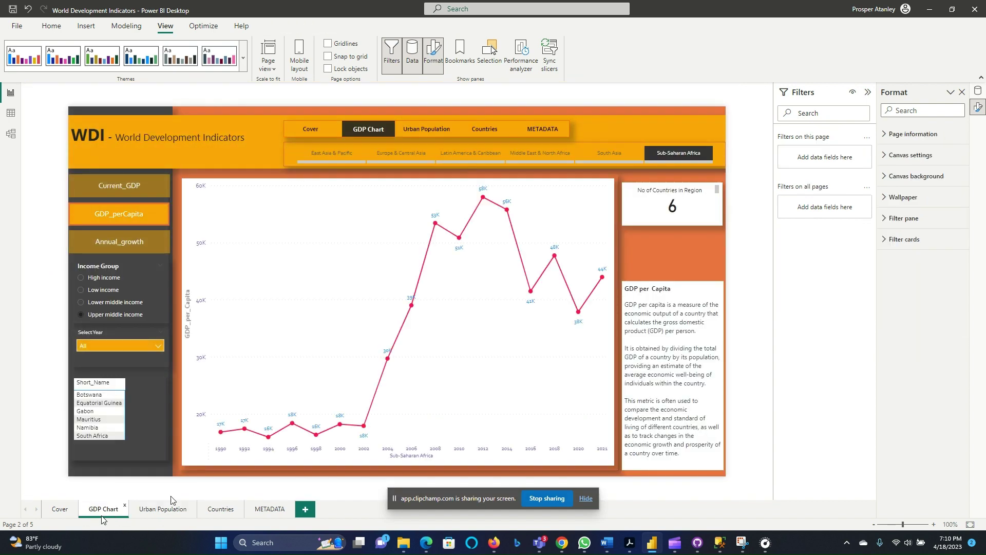
click(893, 156)
click(892, 156)
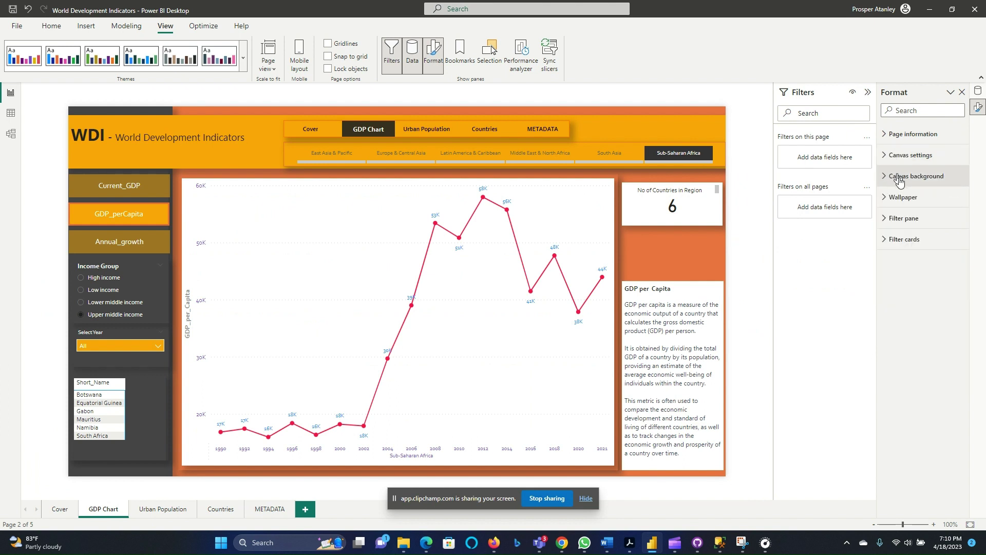
click(898, 177)
click(898, 177)
click(290, 159)
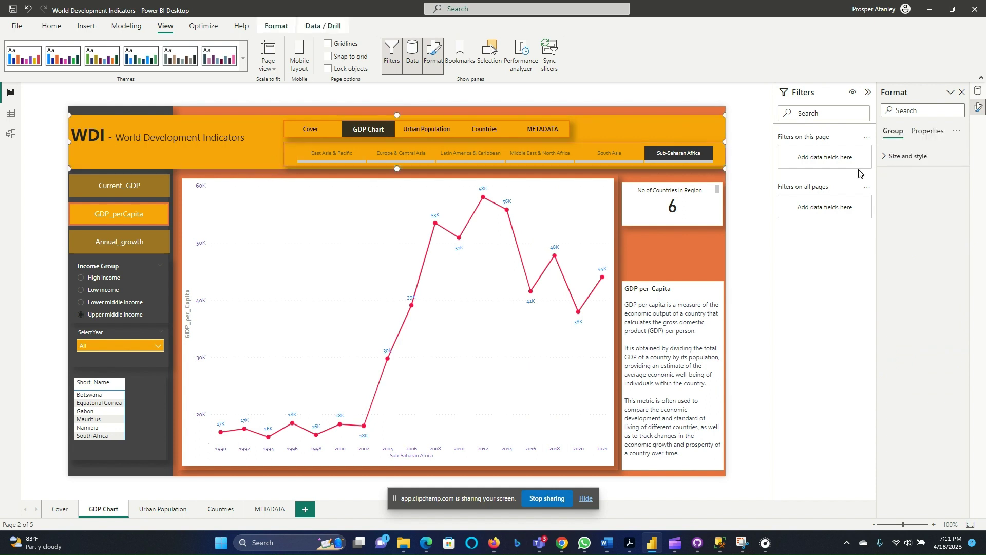
click(899, 157)
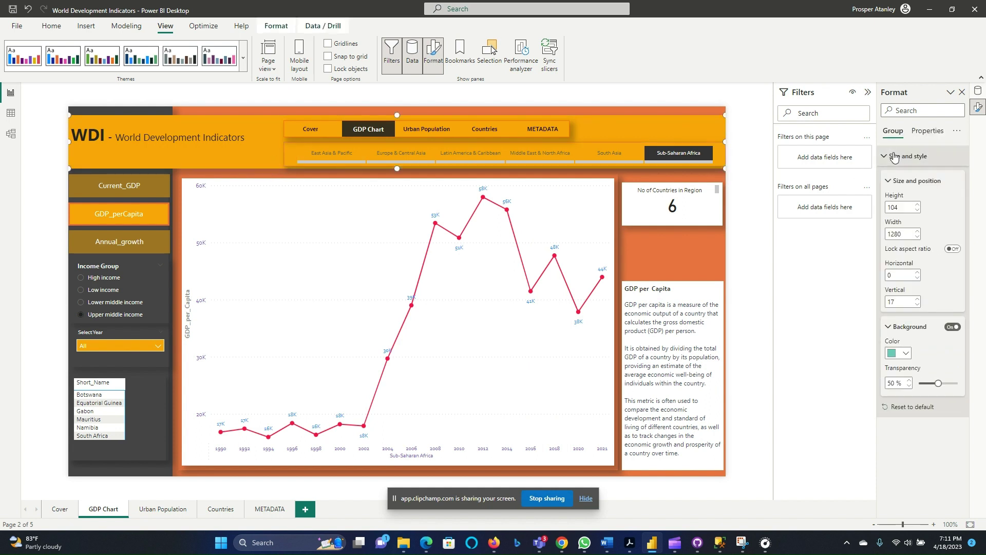
Turn off single selection for the region slicer on the GDP Chart page and select all regions.
click(291, 153)
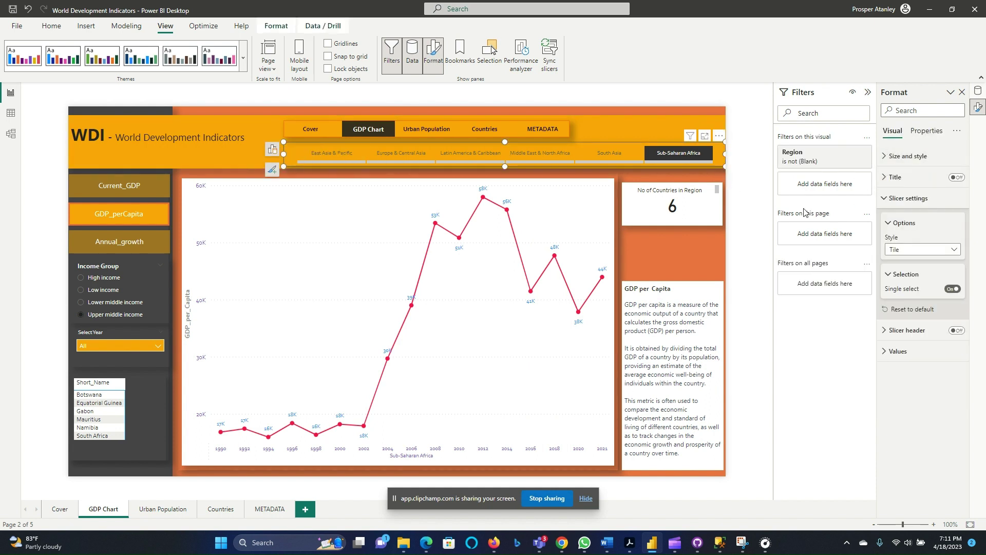
click(951, 289)
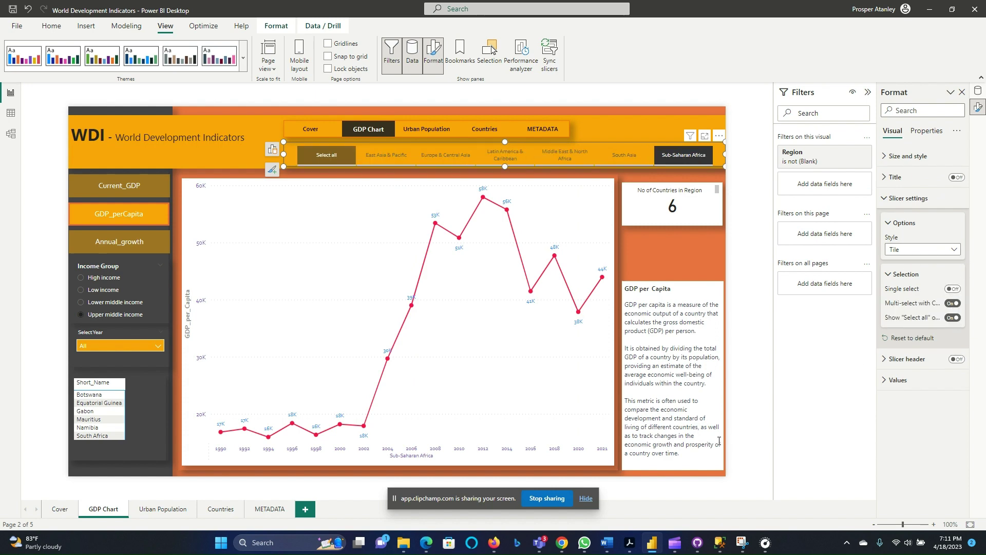
click(320, 157)
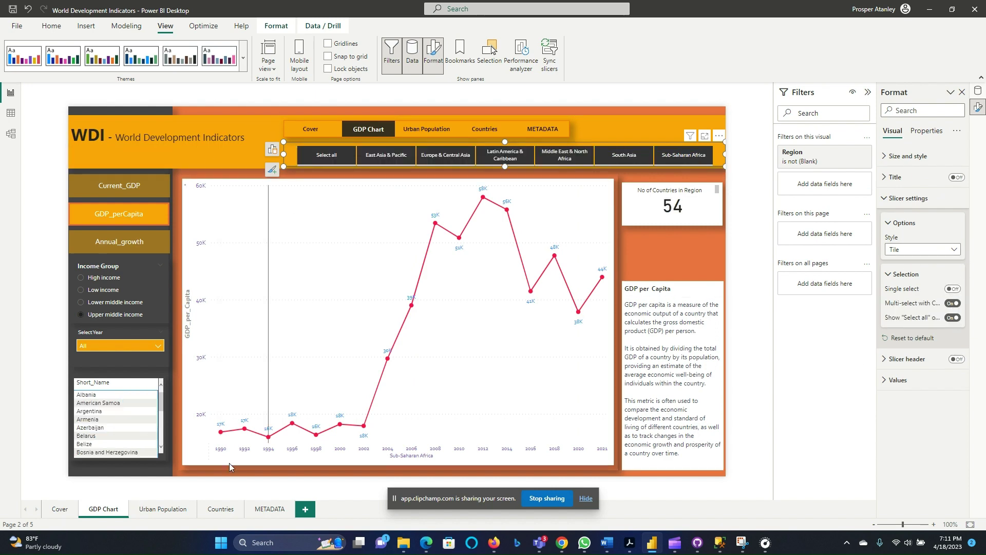
Play the urban population versus GDP per capita chart through the years on the Urban Population page.
click(151, 511)
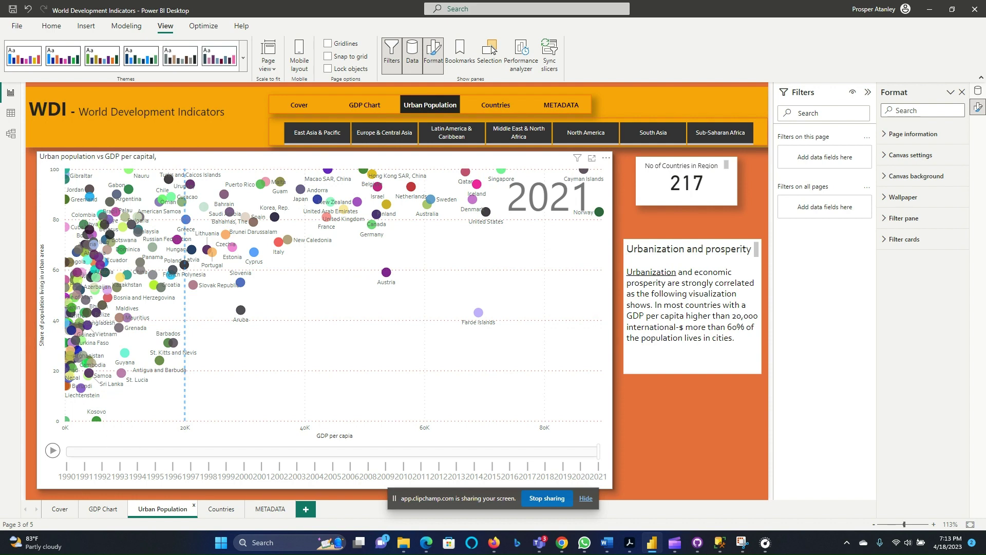
click(53, 452)
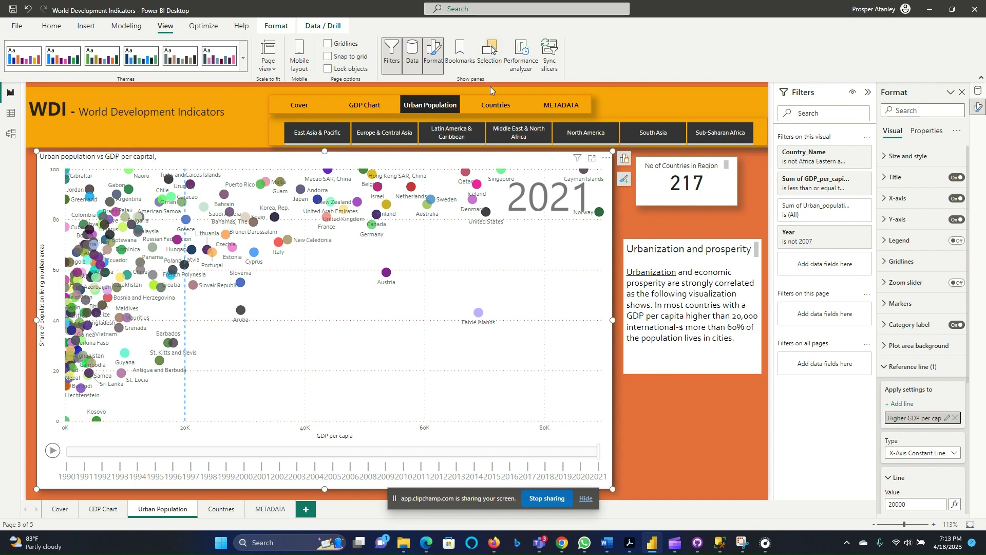
Open the Countries page and deselect the other regions so that only Sub-Saharan Africa is selected.
click(493, 106)
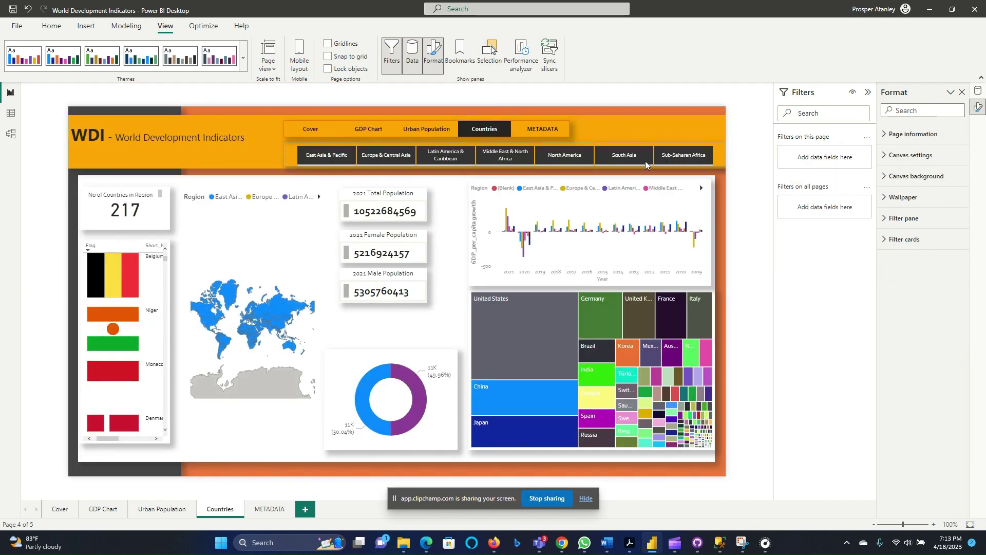
ctrl+click(353, 157)
ctrl+click(392, 156)
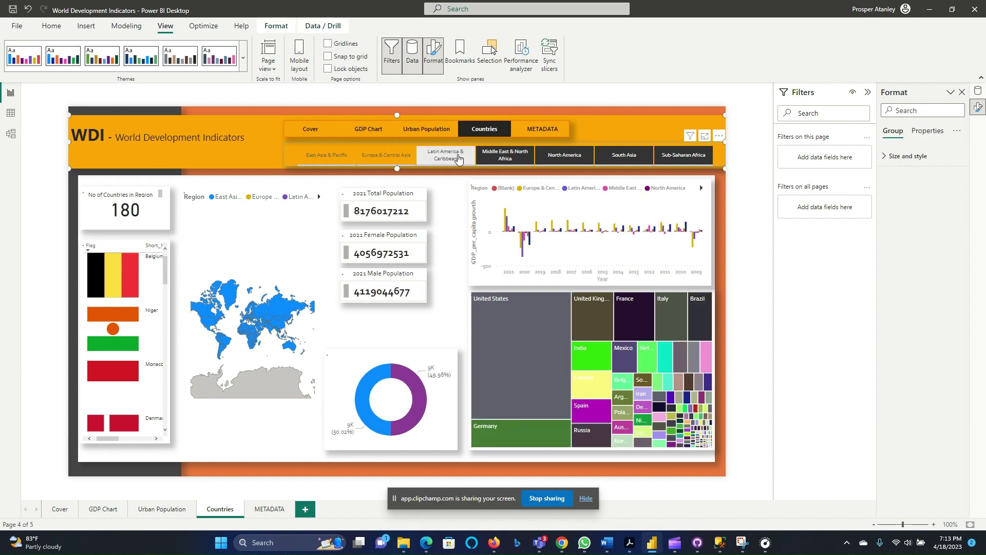
ctrl+click(457, 157)
ctrl+click(503, 156)
ctrl+click(624, 155)
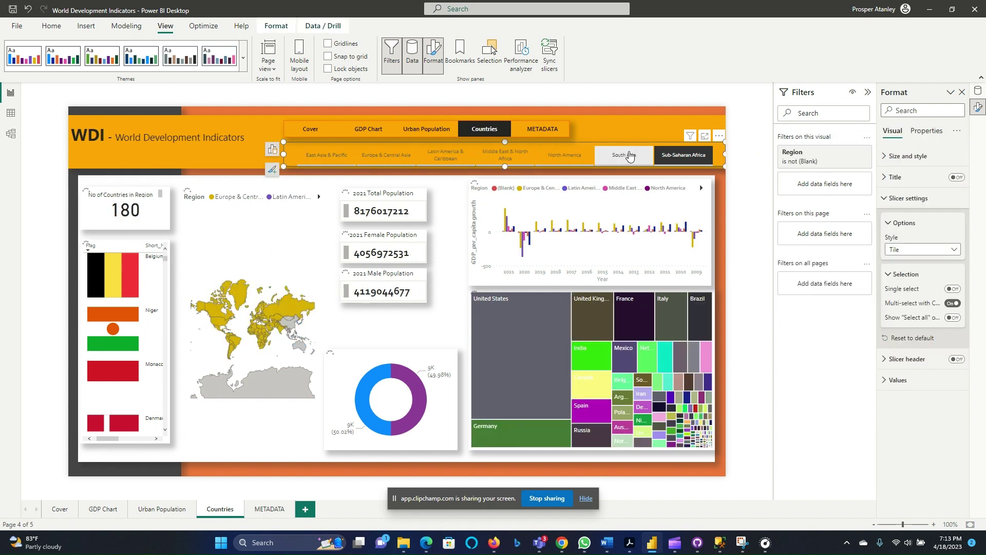
click(685, 155)
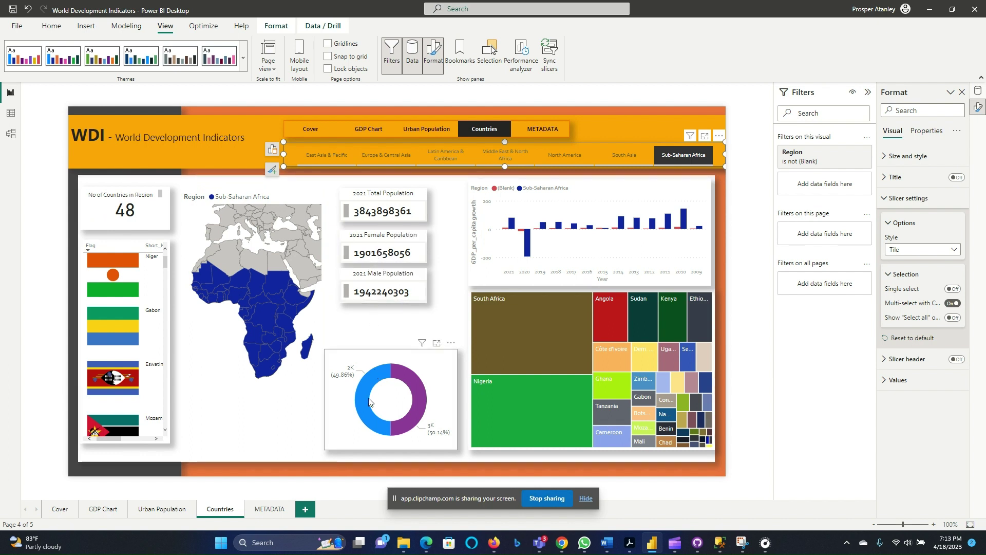
Examine Sub-Saharan Africa's male and female population shares, and filter the Countries page to South Africa, Nigeria and Ghana in turn.
mouse_move(357, 396)
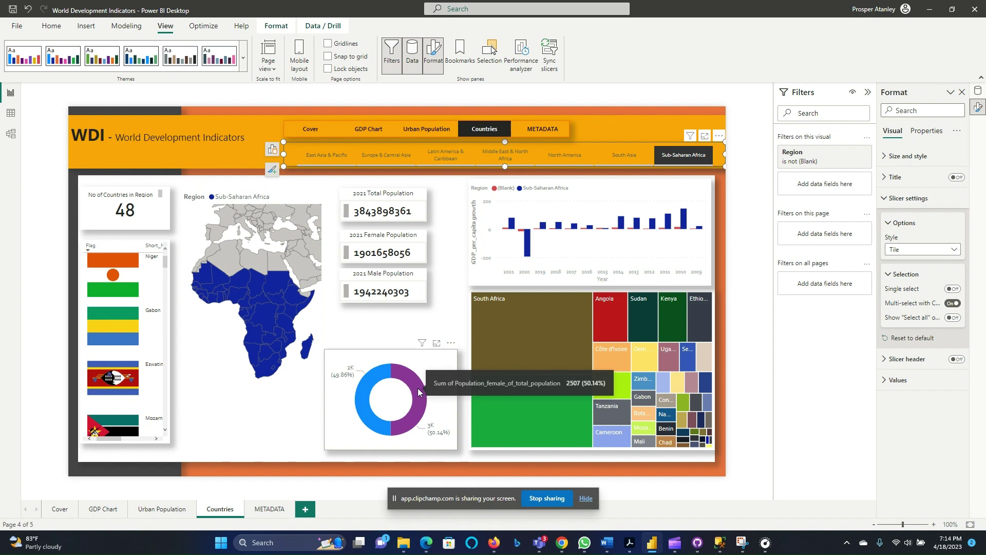
mouse_move(381, 376)
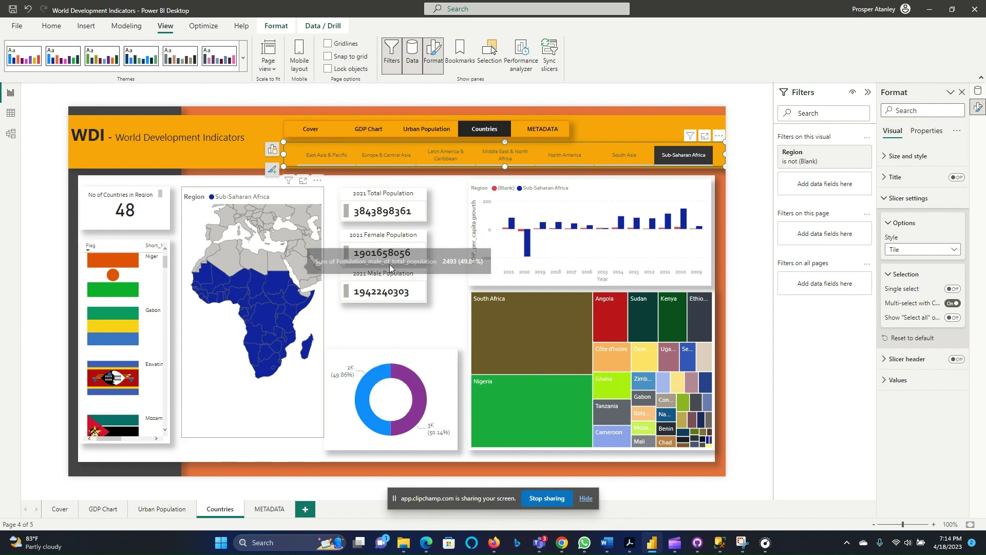
click(550, 314)
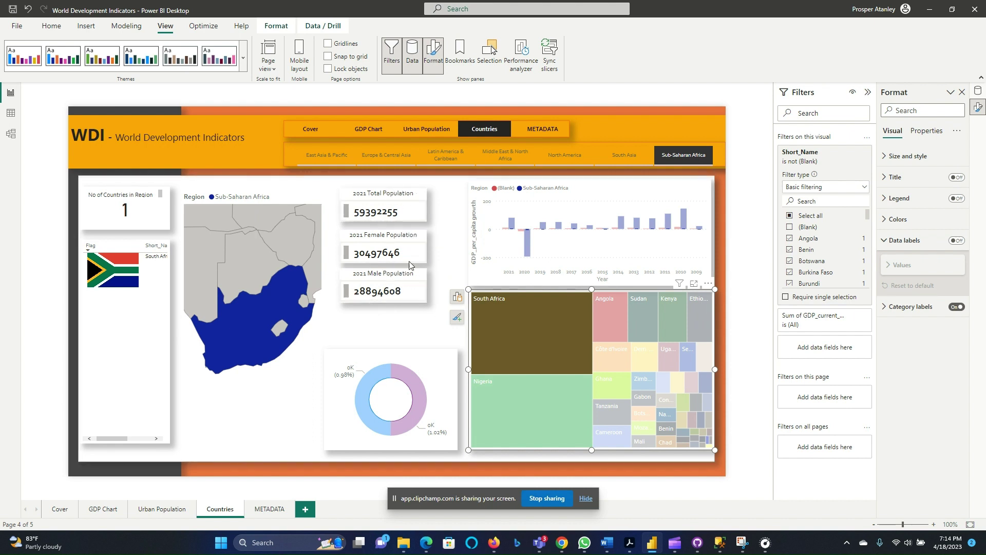
click(546, 407)
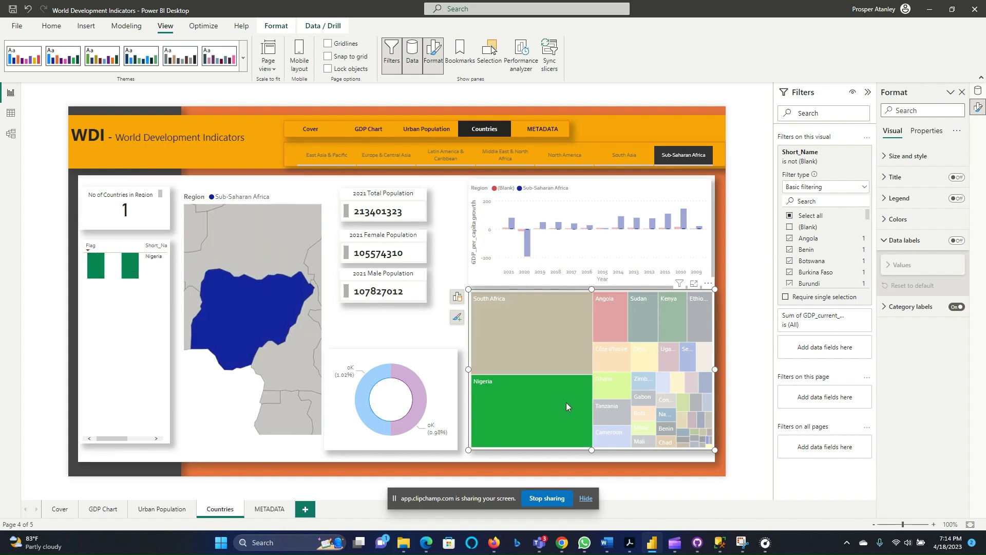
click(223, 321)
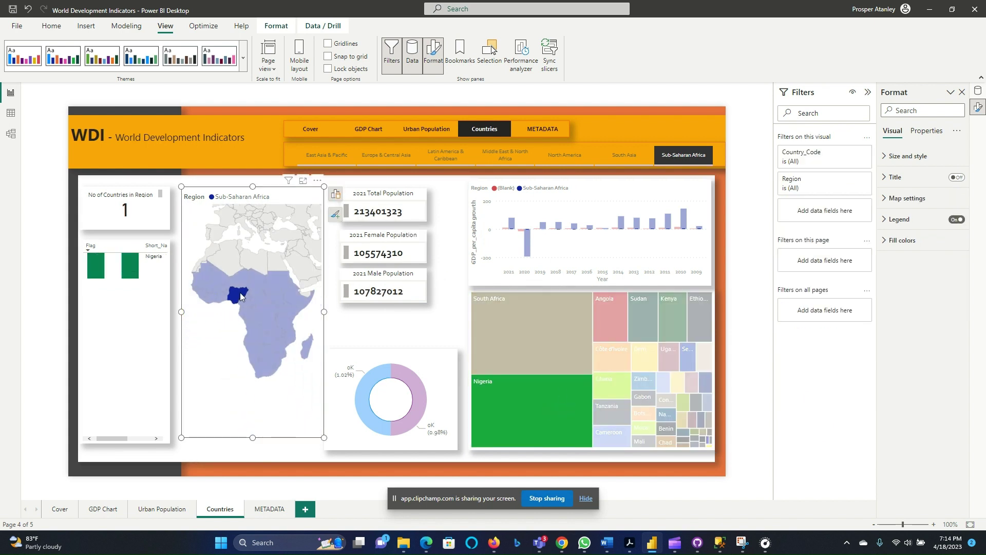
click(221, 304)
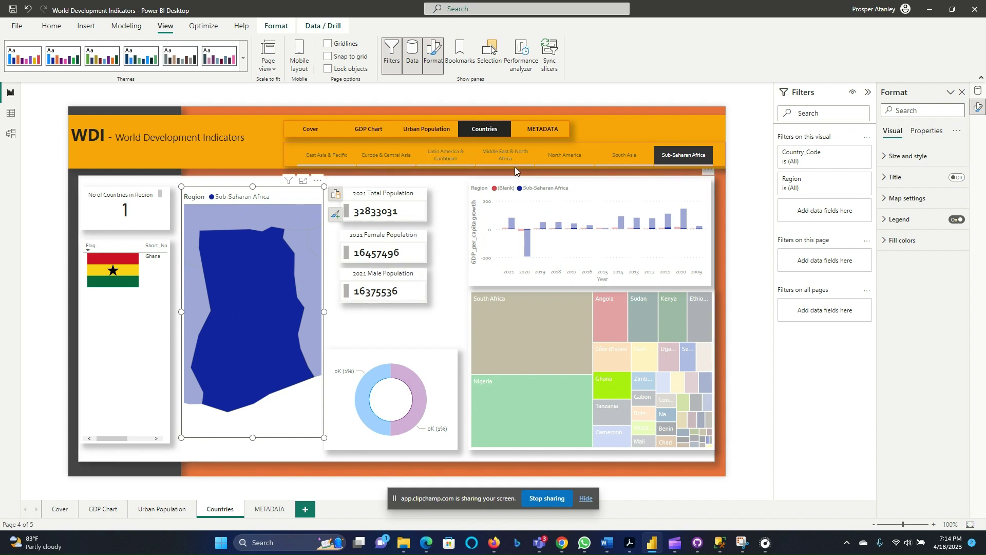
Open the METADATA page and filter it to Uganda through its flag in the flag list.
click(539, 129)
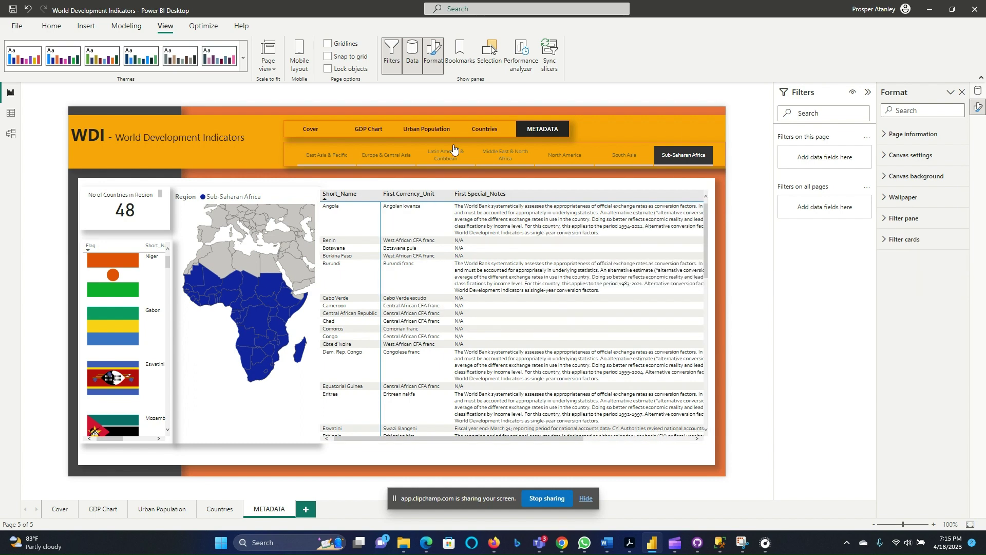
scroll(152, 281, down, 1)
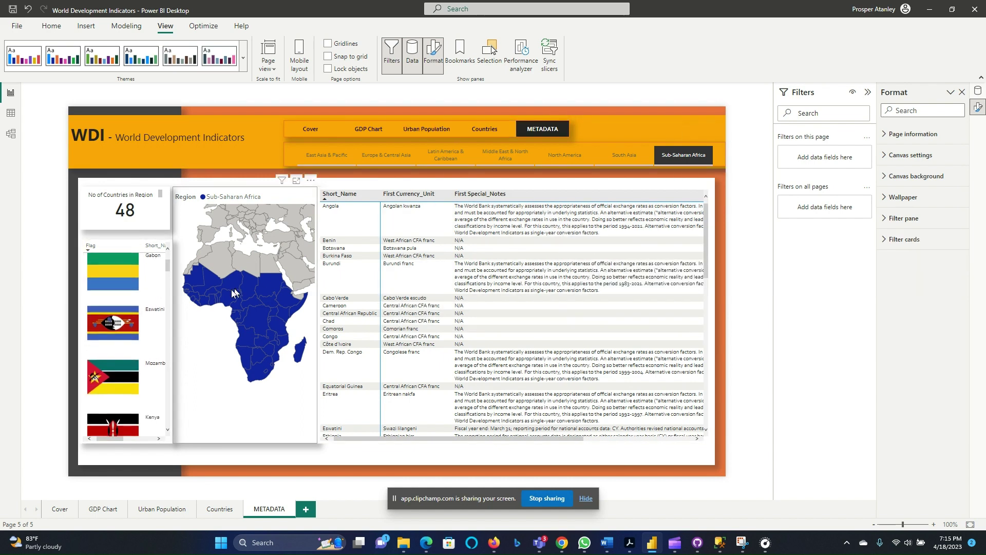
scroll(139, 361, down, 5)
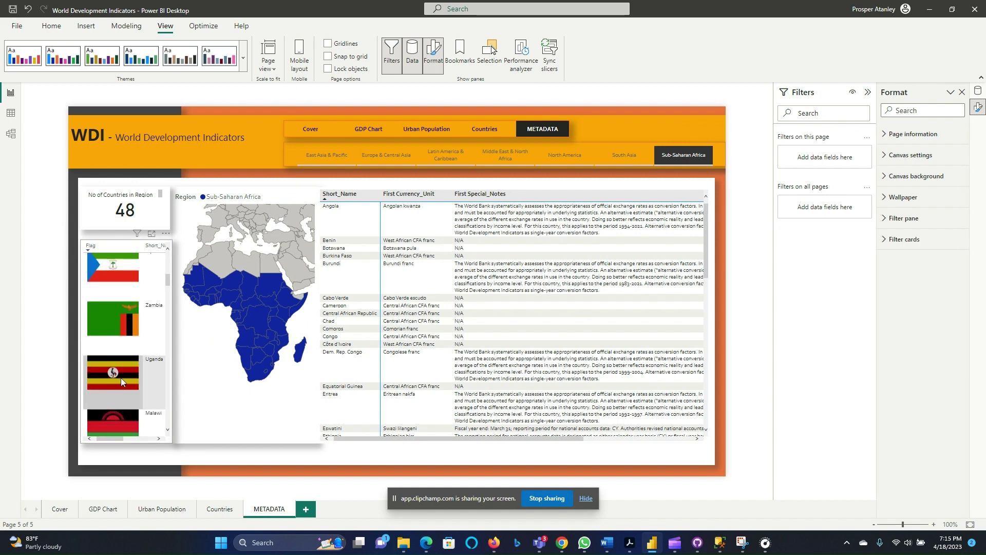
click(121, 378)
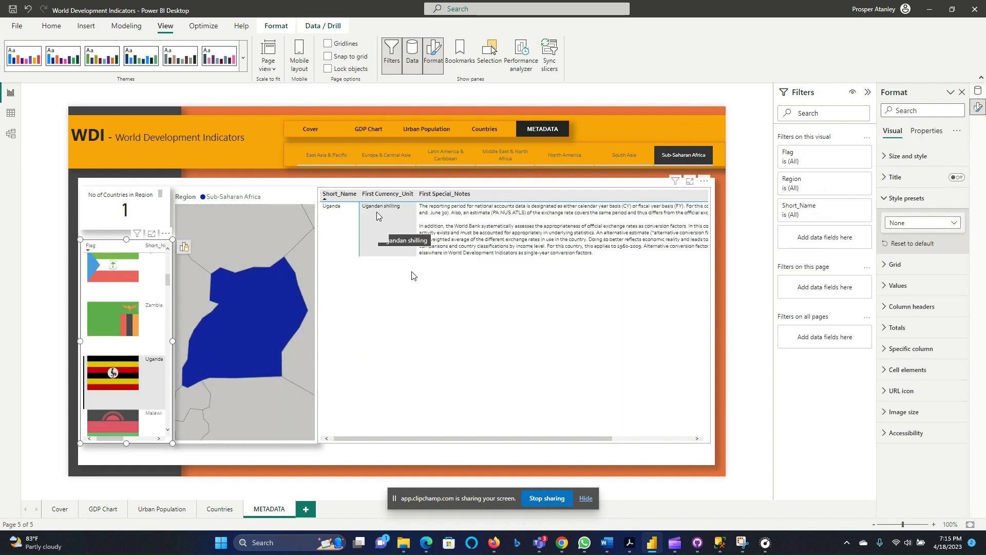